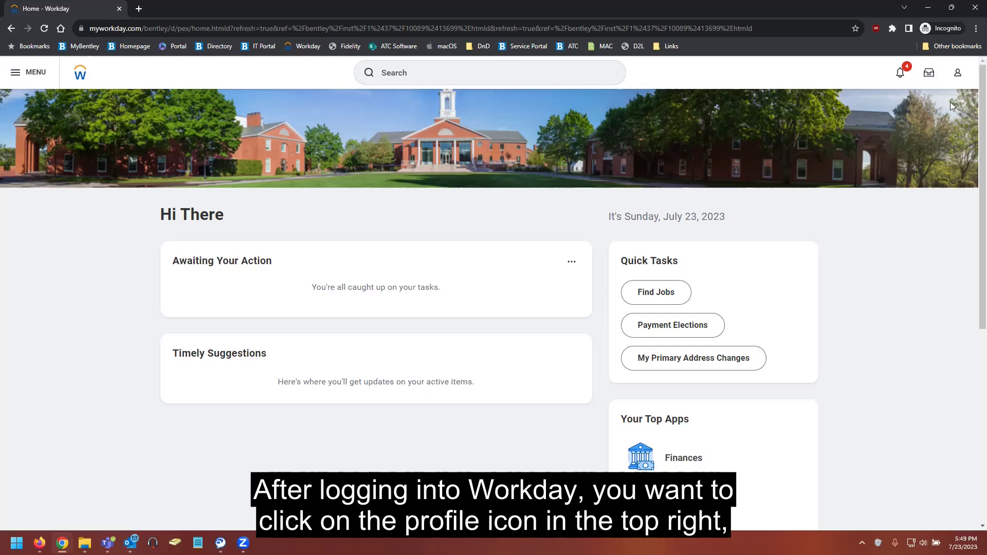
From your profile's Contact page, start a new entry under Friends and Family.
left_click(958, 74)
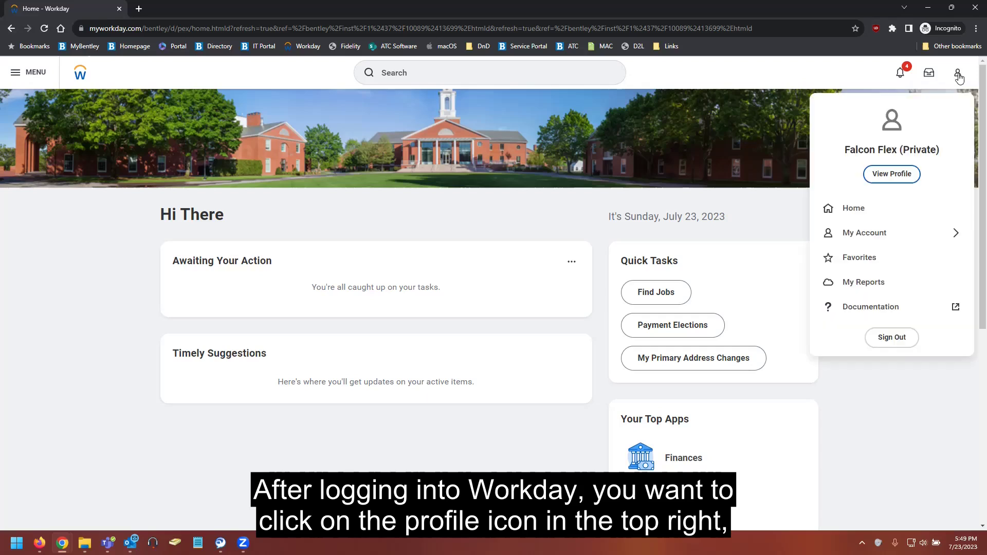
left_click(900, 181)
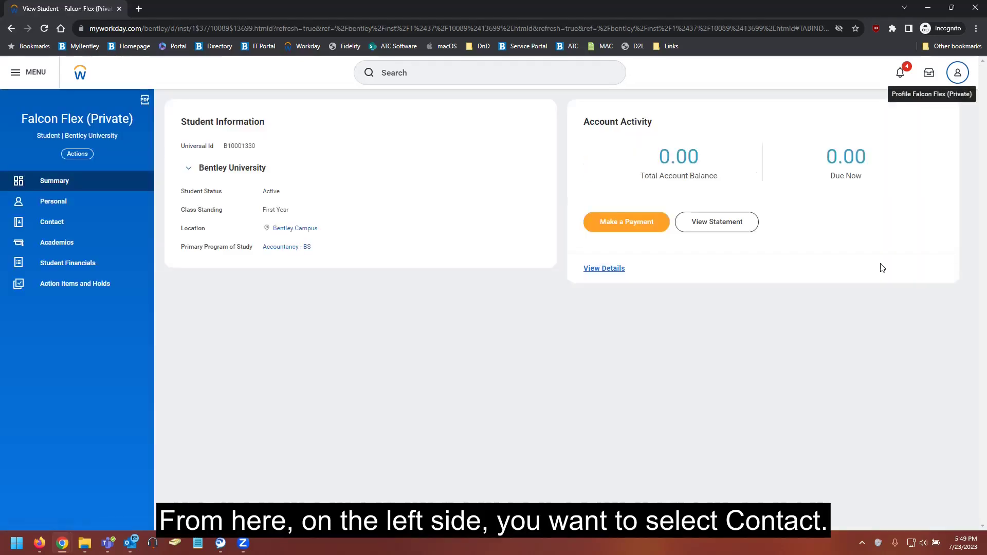
left_click(53, 226)
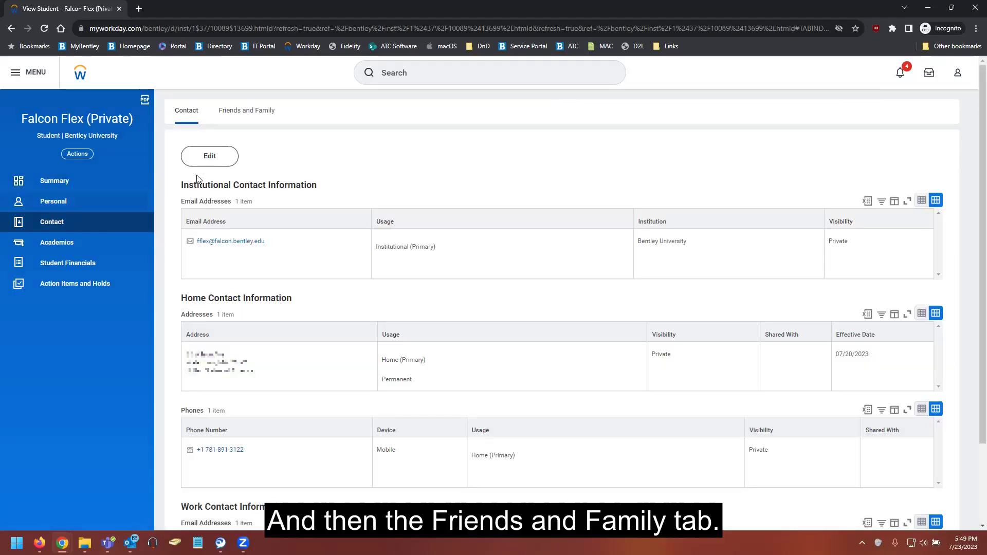
left_click(257, 121)
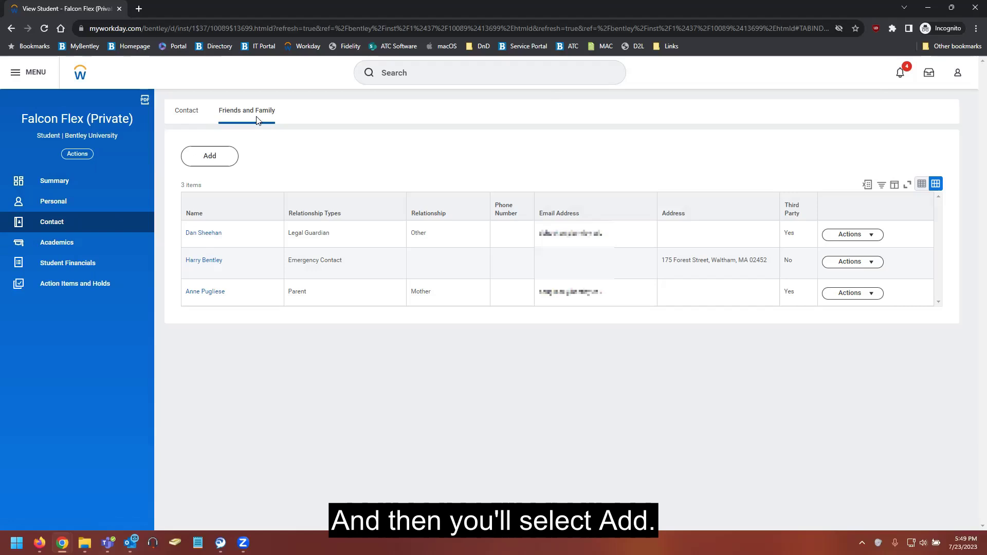
left_click(215, 161)
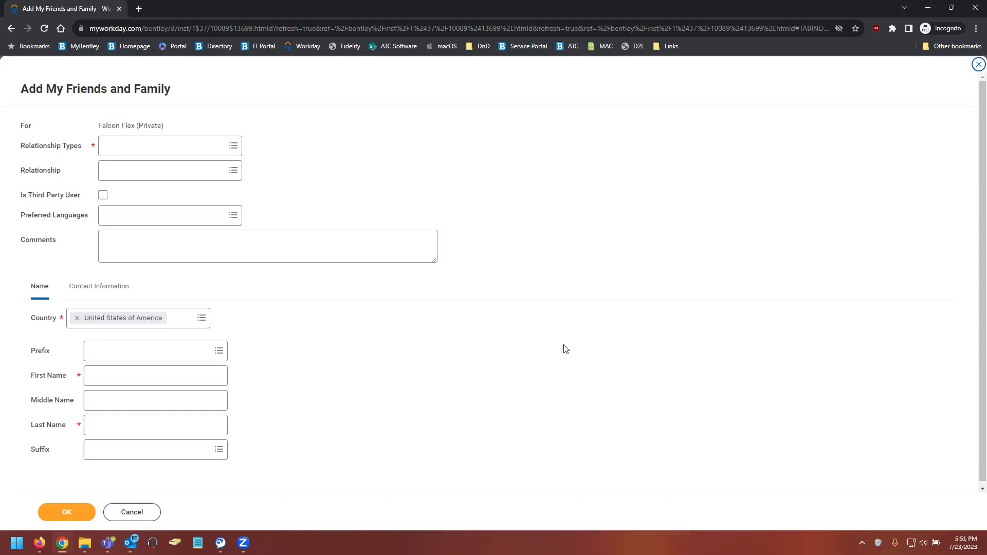
Choose Parent under Relationship Types and tick Is Third Party User.
left_click(162, 148)
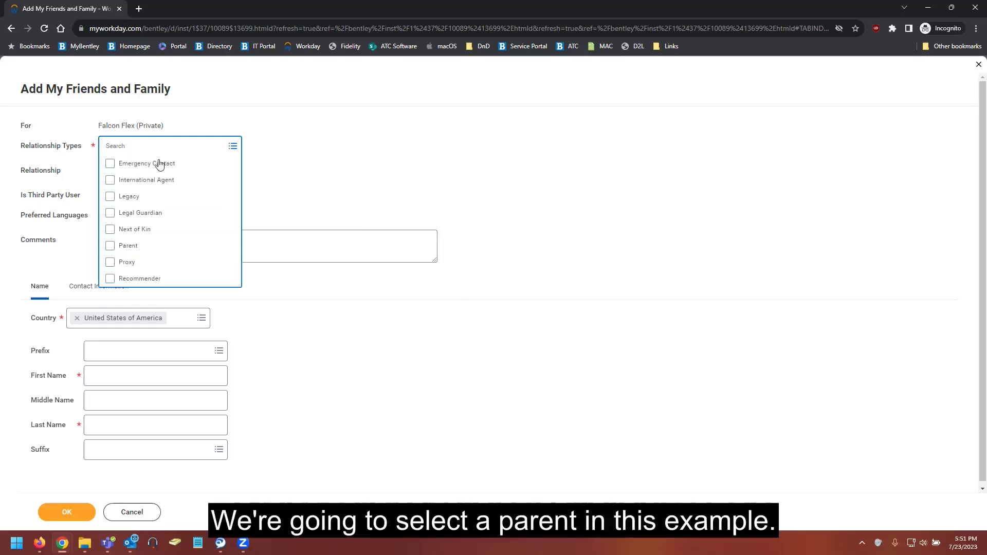
left_click(135, 248)
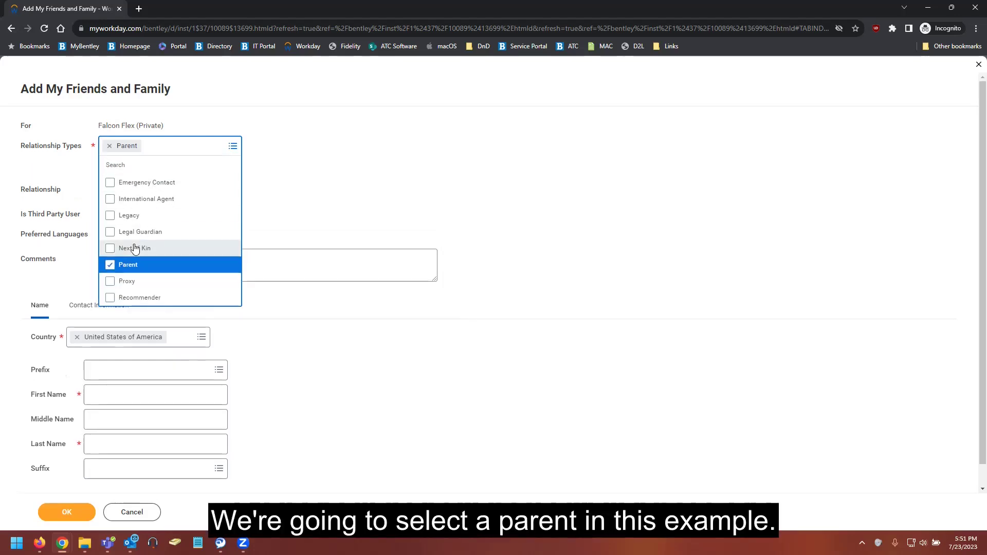
left_click(333, 192)
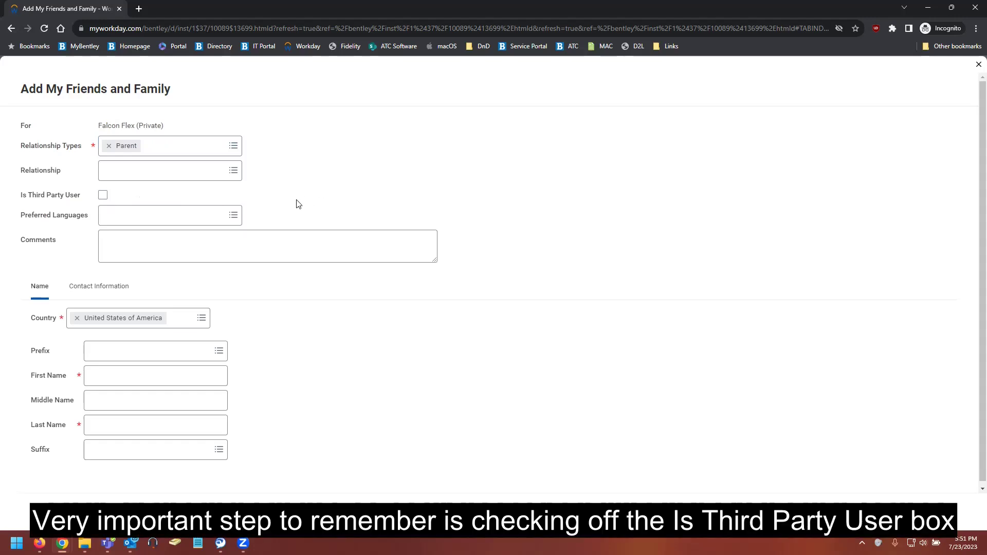
left_click(103, 197)
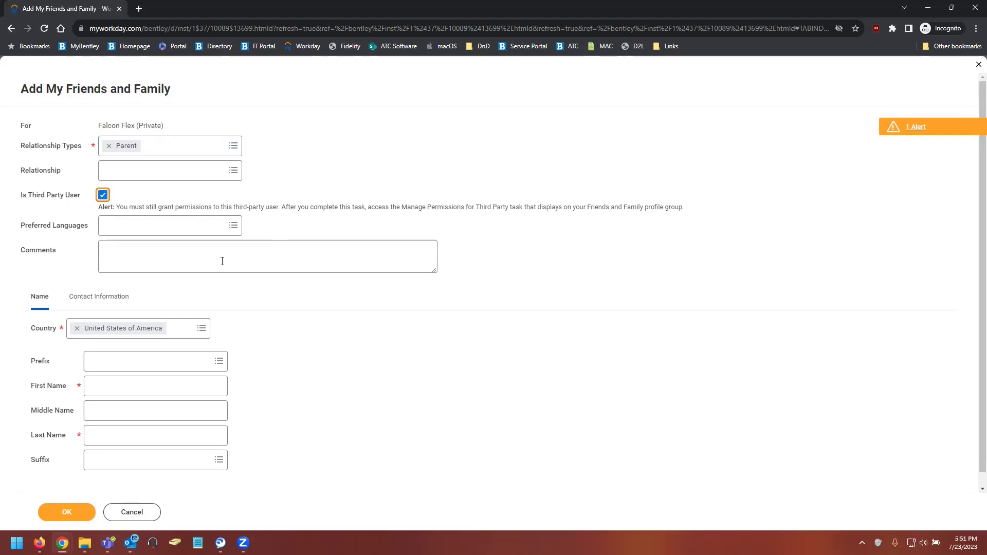
Enter first name 'My' and last name 'Parent', then show the Contact Information details.
left_click(120, 377)
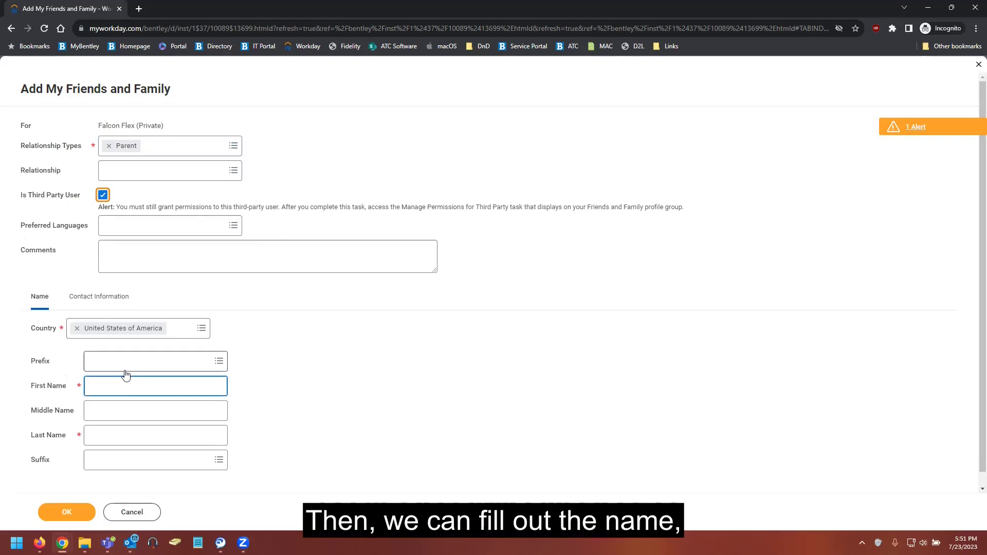
type("My")
key("Tab")
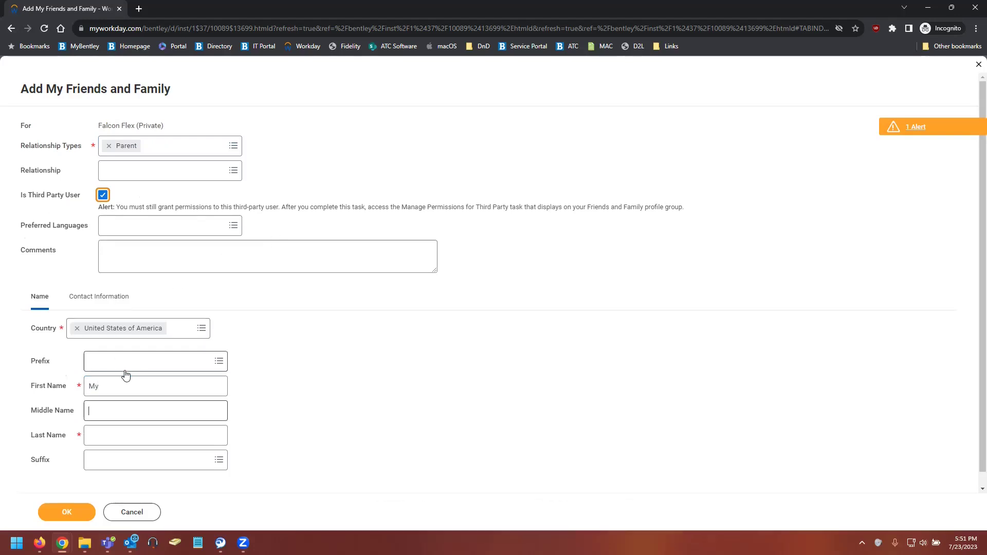
key("Tab")
type("Parent")
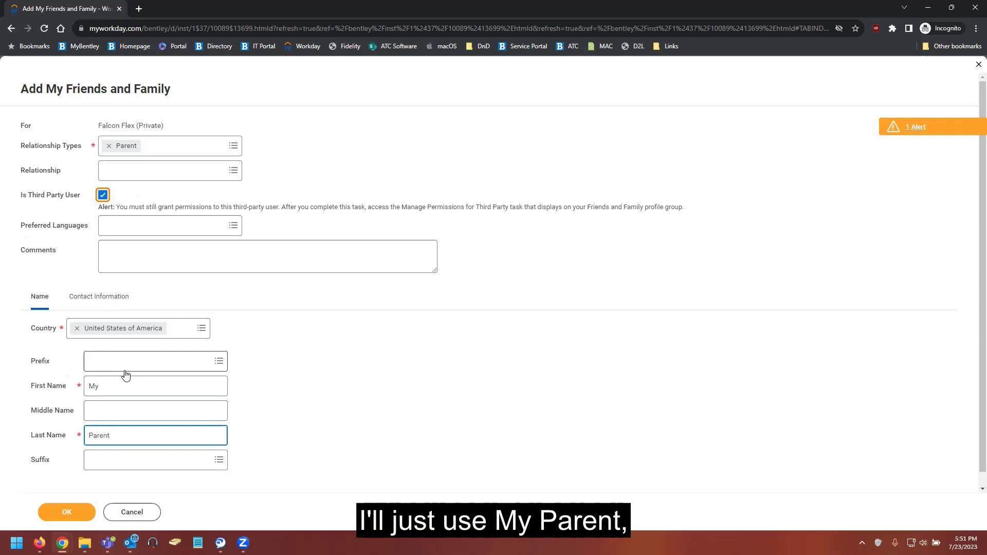
left_click(98, 309)
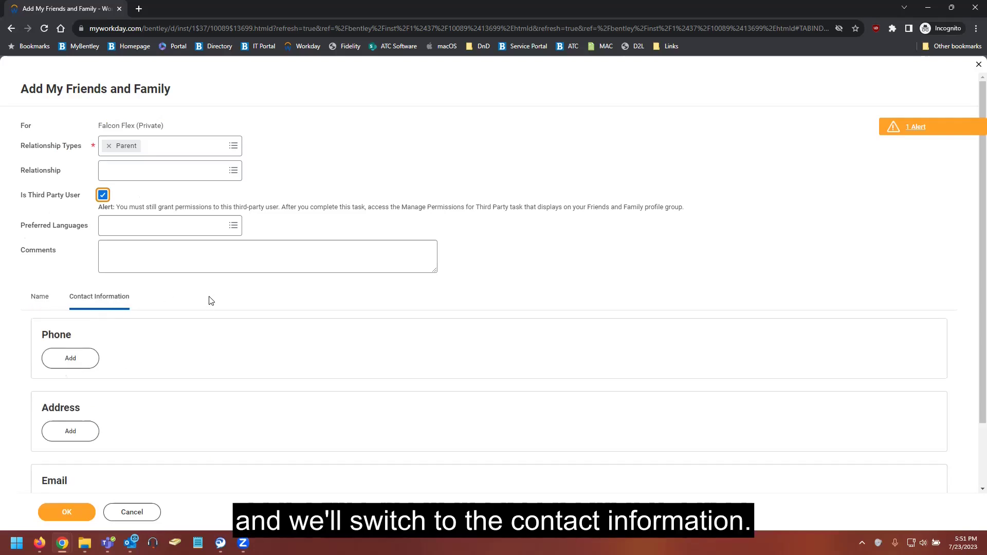
scroll(209, 304, "down", 2)
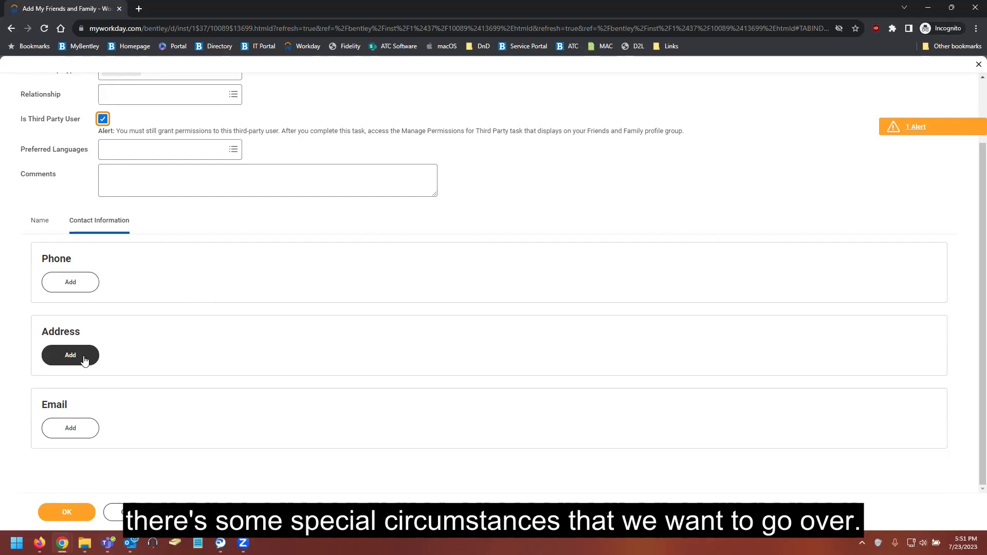
Add a Home-type address entry using Local Off Campus and Street Address- Do Not Use.
left_click(85, 360)
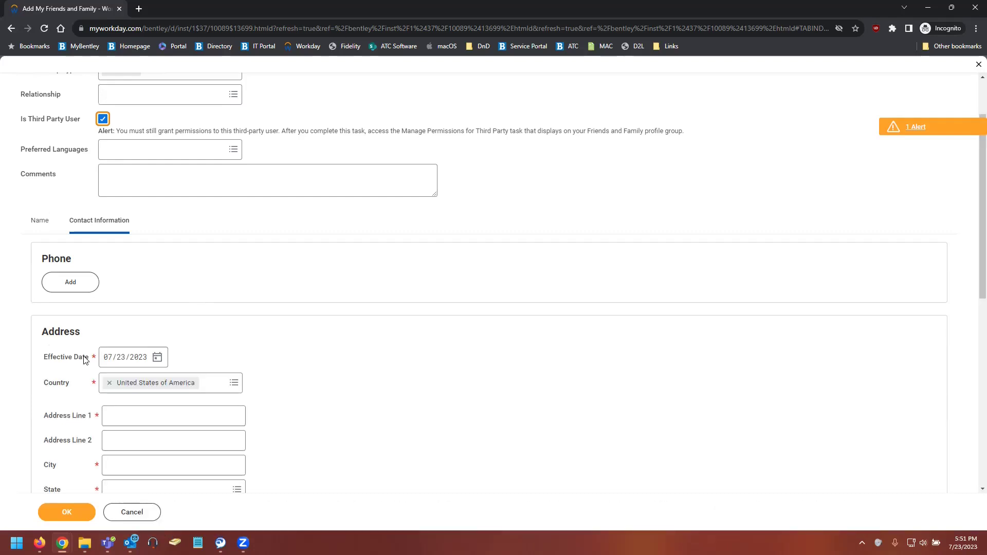
scroll(85, 360, "down", 3)
scroll(84, 360, "down", 2)
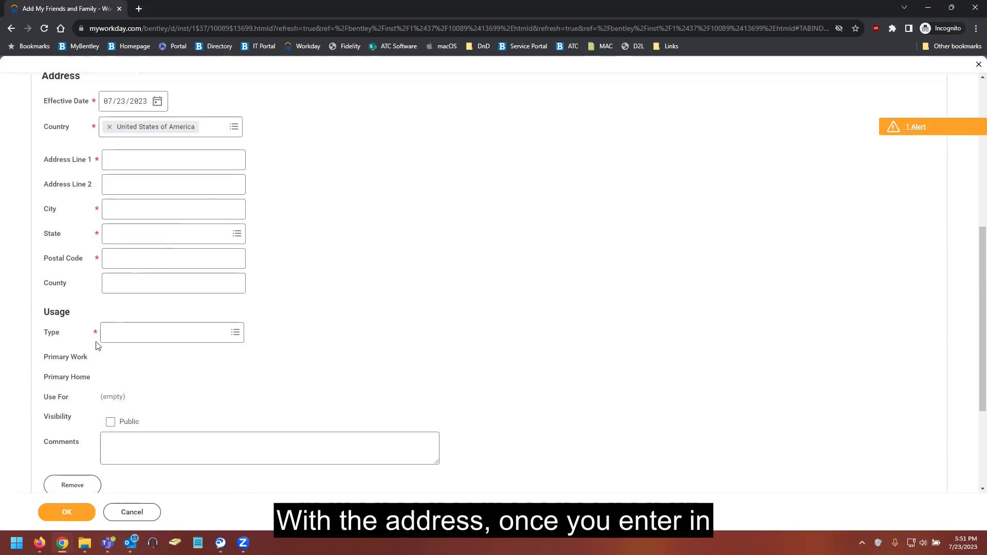
left_click(130, 339)
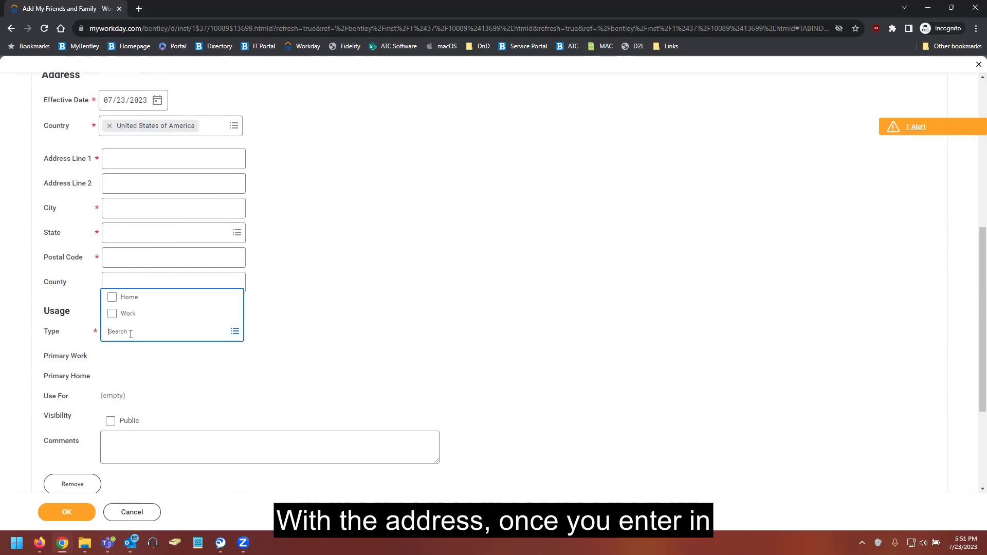
left_click(134, 298)
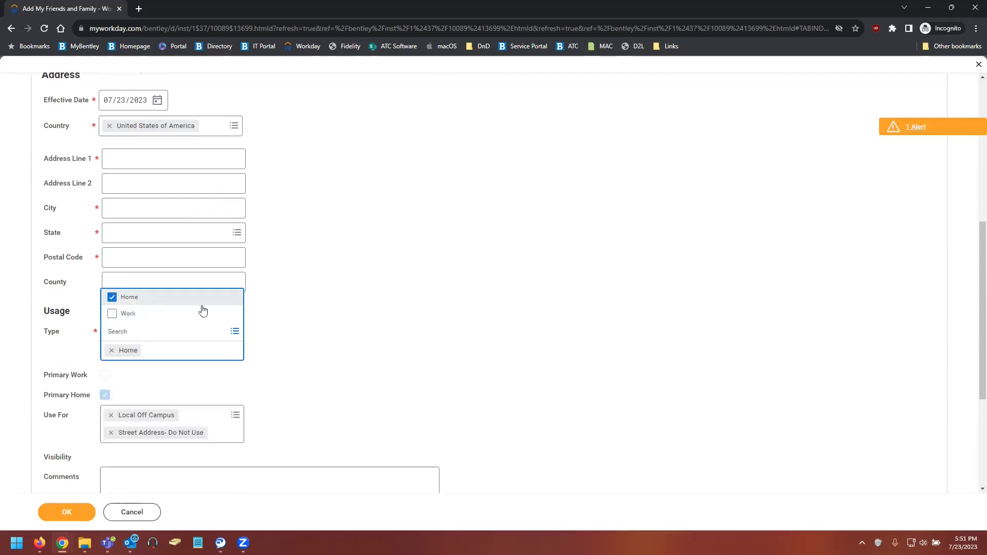
scroll(374, 335, "down", 2)
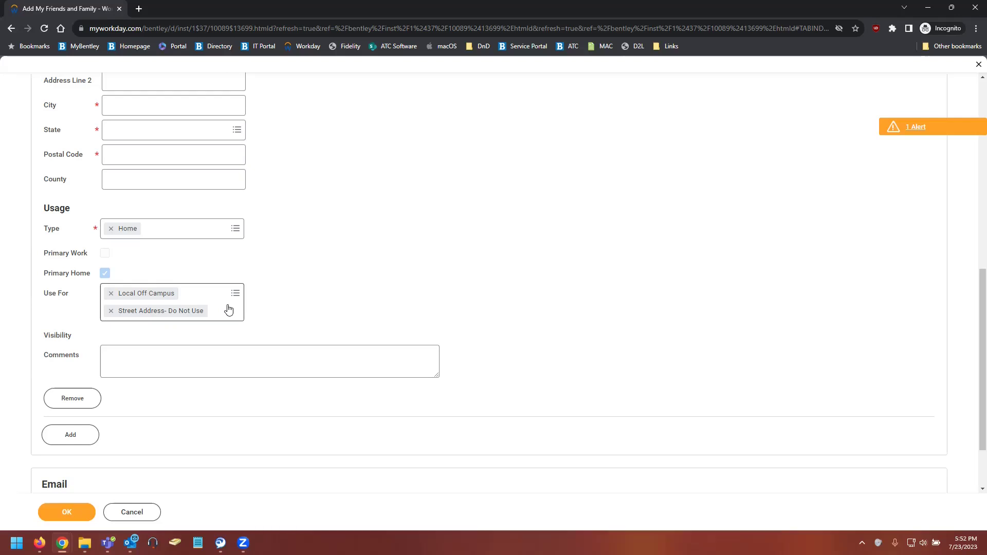
left_click(222, 307)
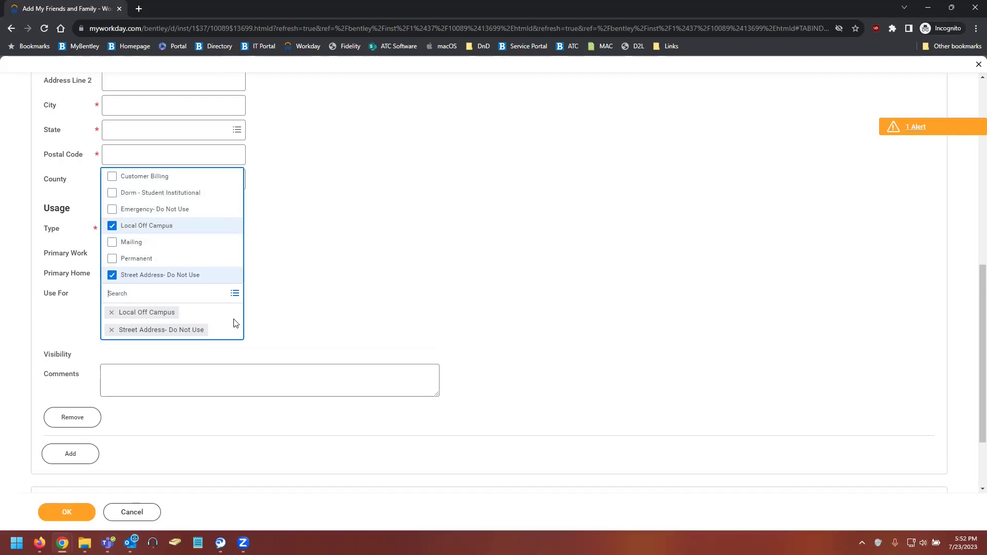
left_click(331, 326)
scroll(331, 326, "up", 2)
Enter the university's street address, city Waltham, state Massachusetts and its postal code.
left_click(139, 158)
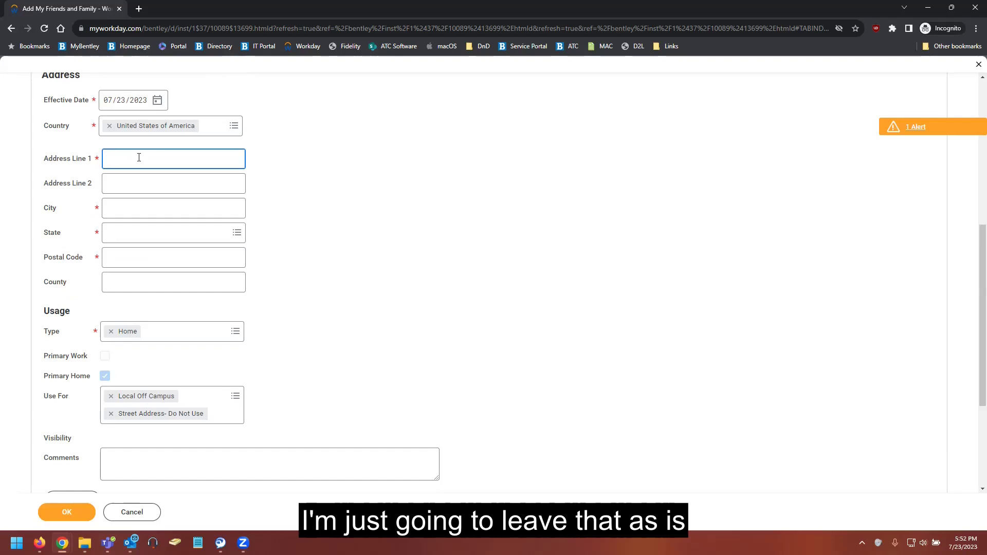
type("175")
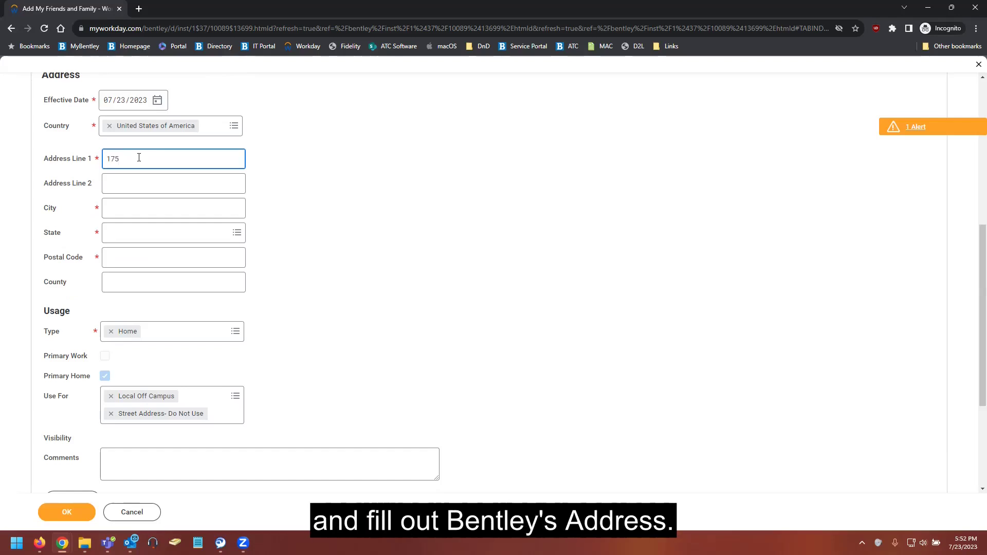
type(" Forest Street")
key("Tab")
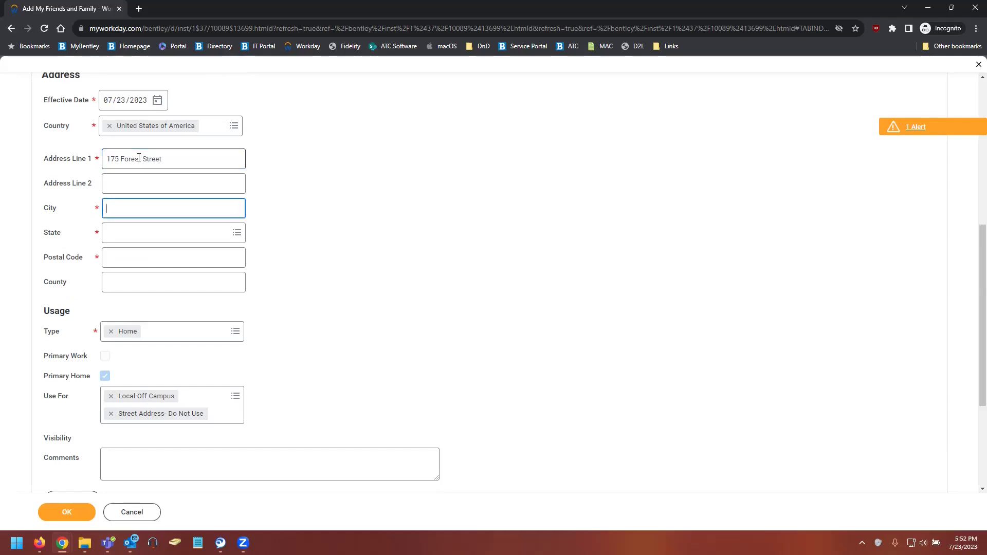
type("Waltham")
key("Tab")
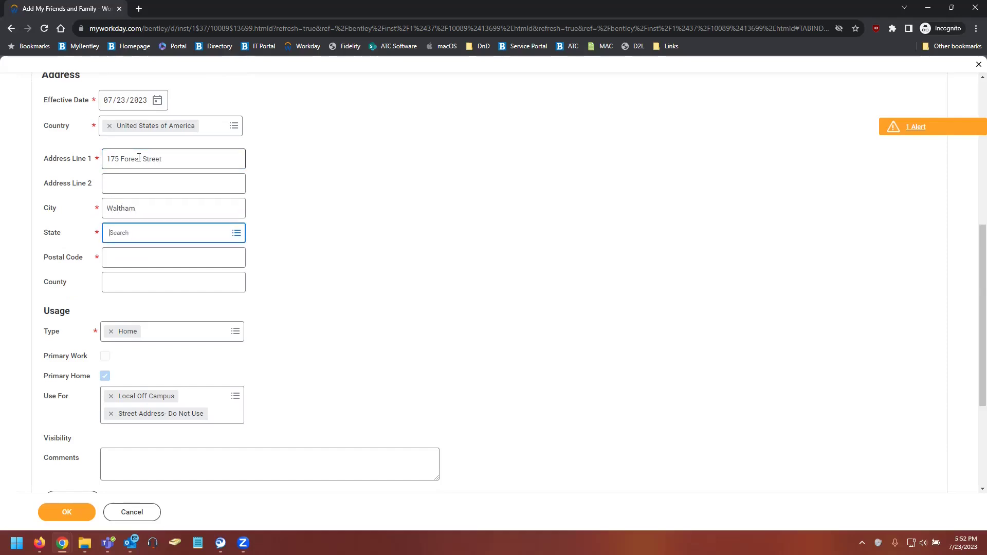
type("Massachusetts")
key("Tab")
type("02452")
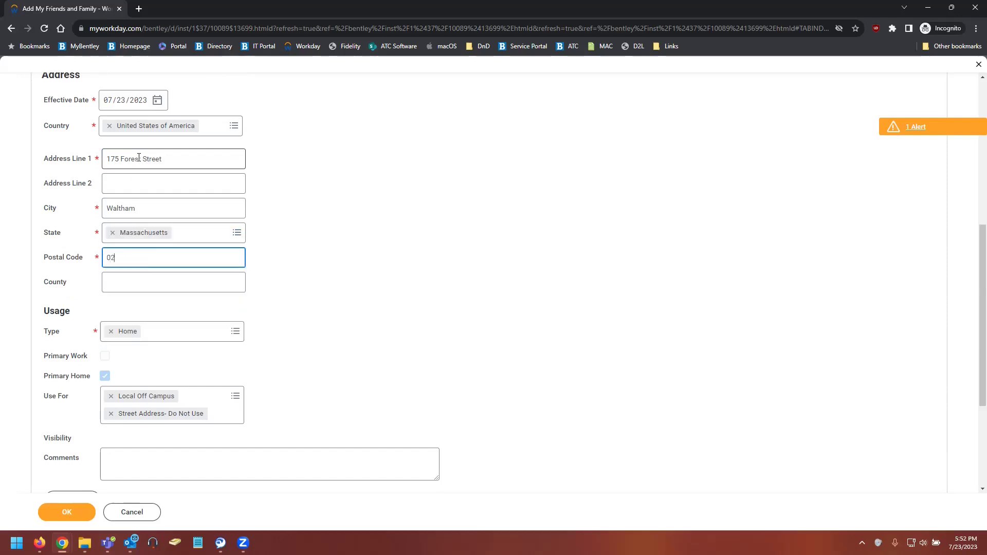
left_click(324, 277)
scroll(320, 286, "down", 3)
Add the contact's e-mail address with type Work, leaving Use For empty.
scroll(298, 329, "down", 1)
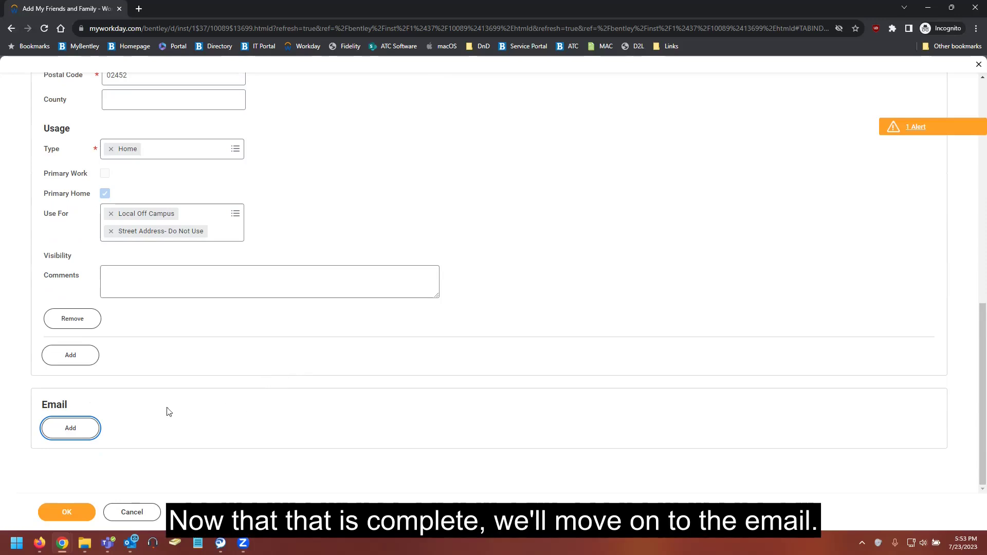
left_click(56, 431)
scroll(200, 400, "down", 3)
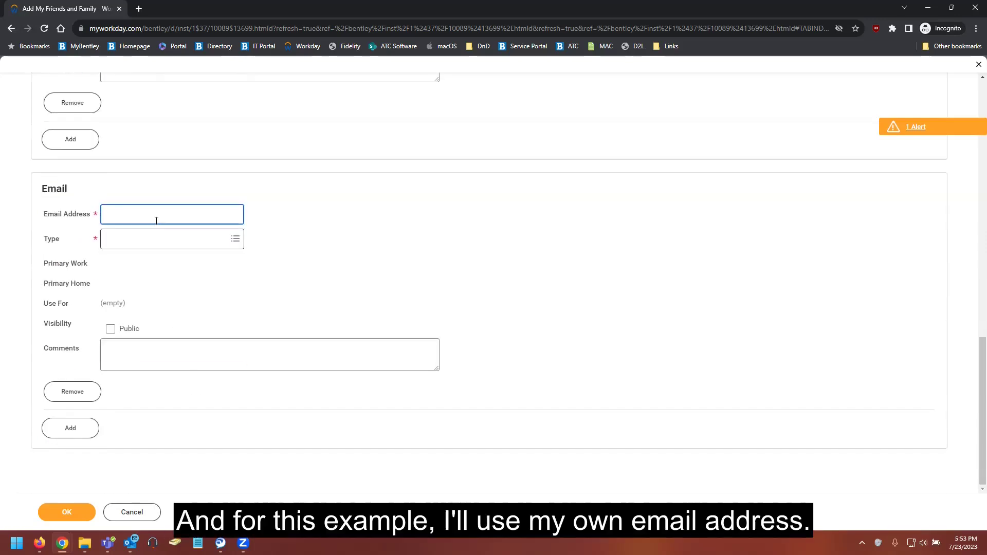
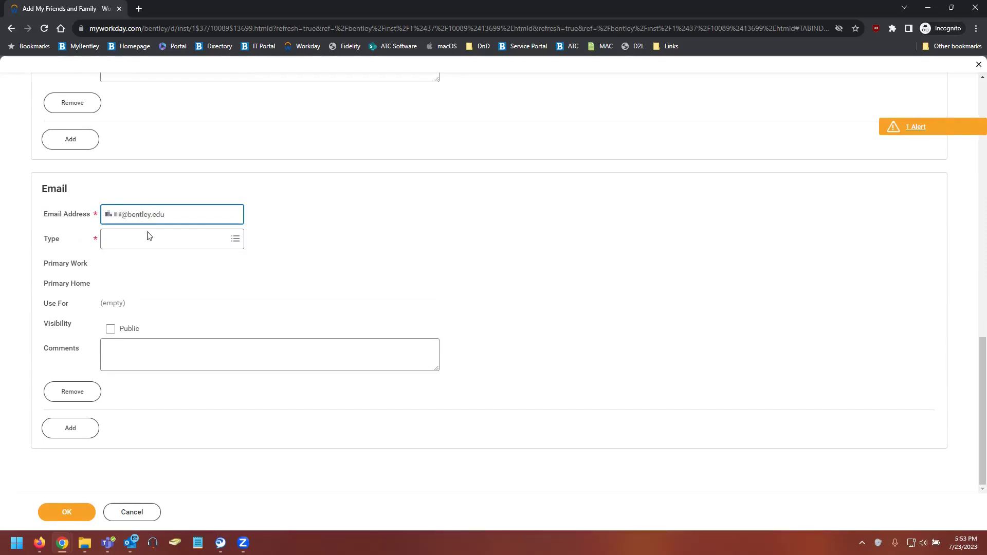
left_click(143, 237)
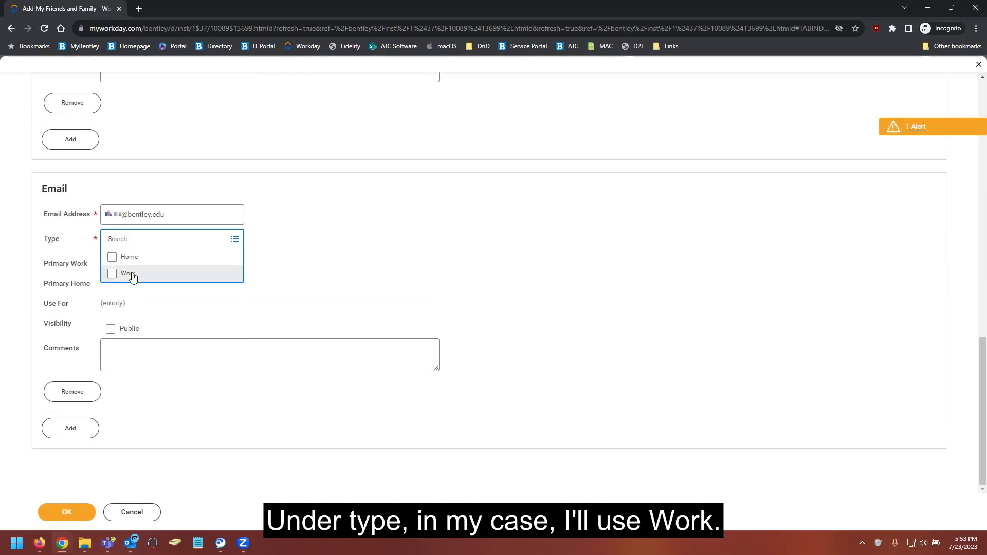
left_click(128, 274)
left_click(313, 225)
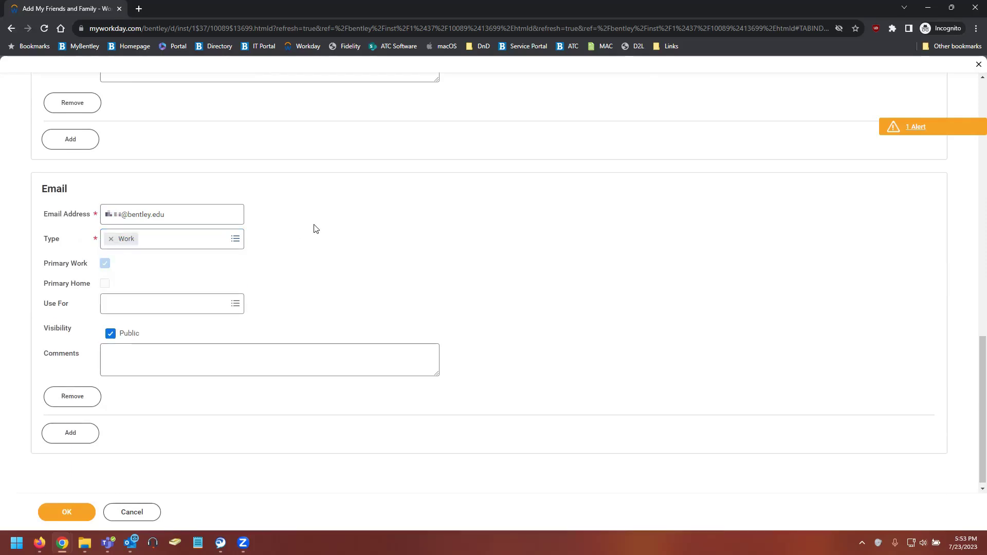
left_click(208, 309)
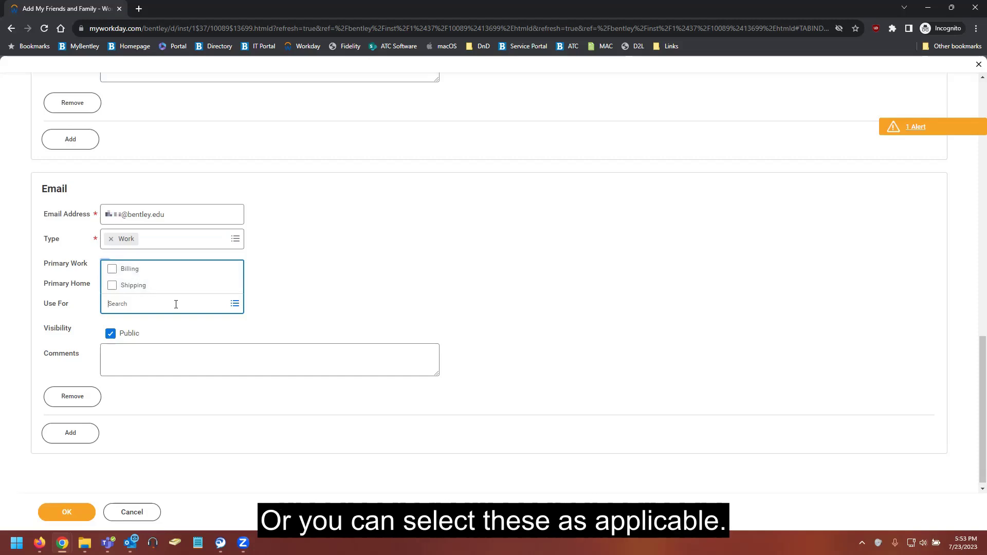
left_click(300, 323)
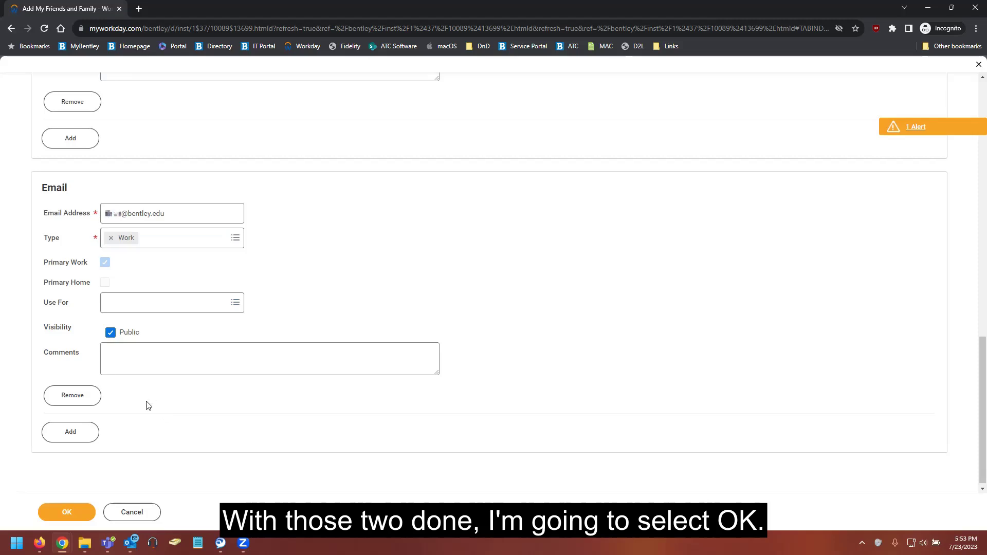
Save My Parent and review the saved address and email details.
left_click(81, 514)
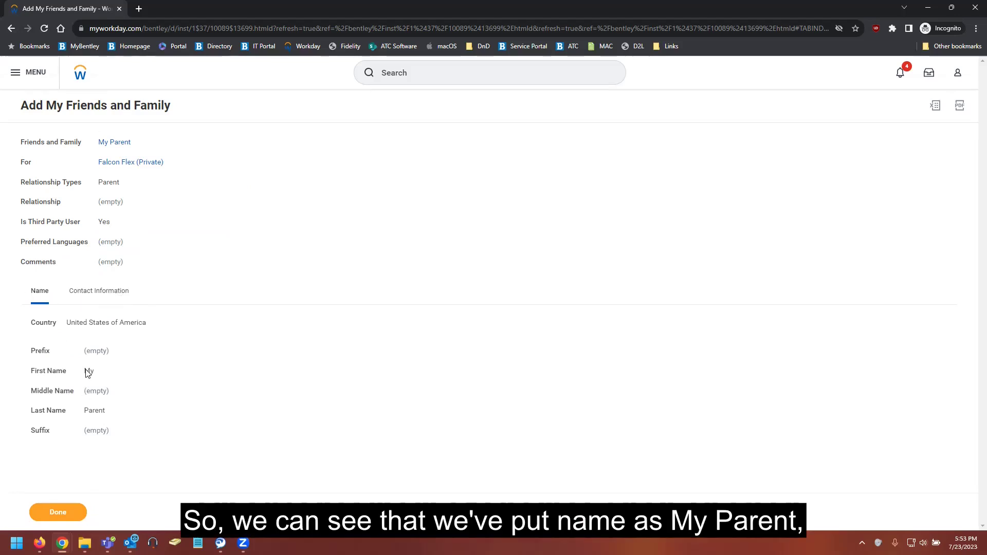
left_click(102, 293)
scroll(176, 338, "down", 4)
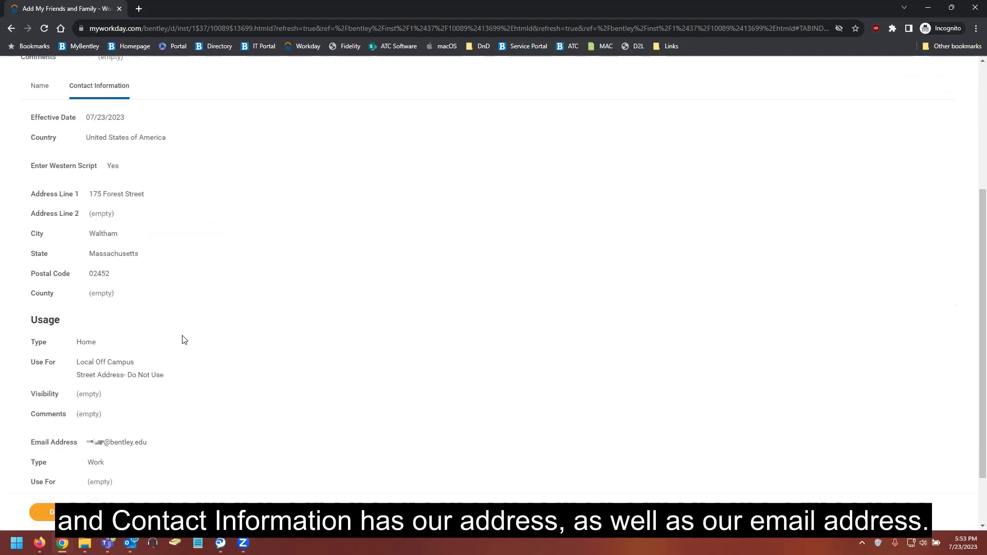
scroll(115, 293, "down", 2)
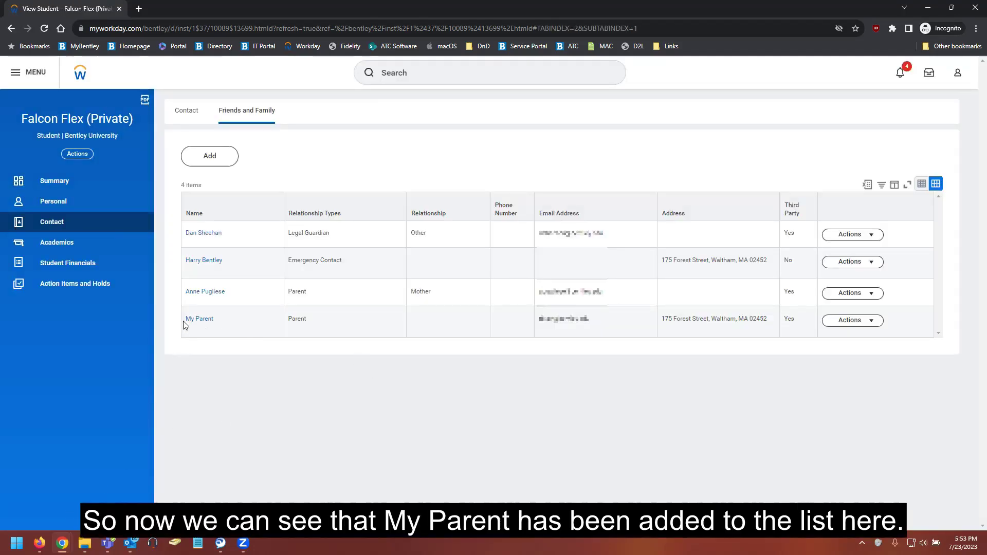
Verify My Parent shows Third Party Yes, then choose Manage Permissions for My Third Party.
left_click_drag(187, 325, 235, 317)
left_click_drag(420, 325, 926, 324)
left_click(722, 349)
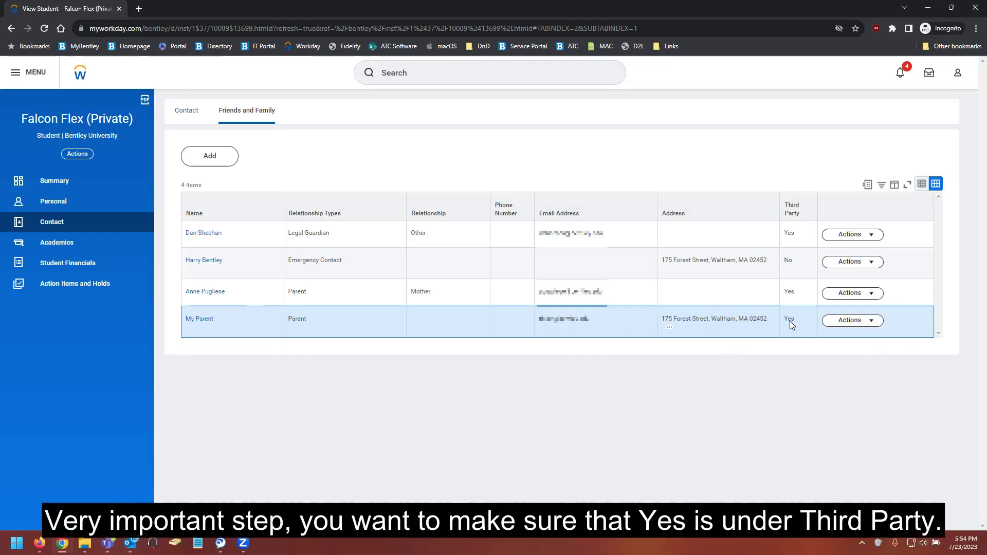
left_click_drag(784, 319, 792, 321)
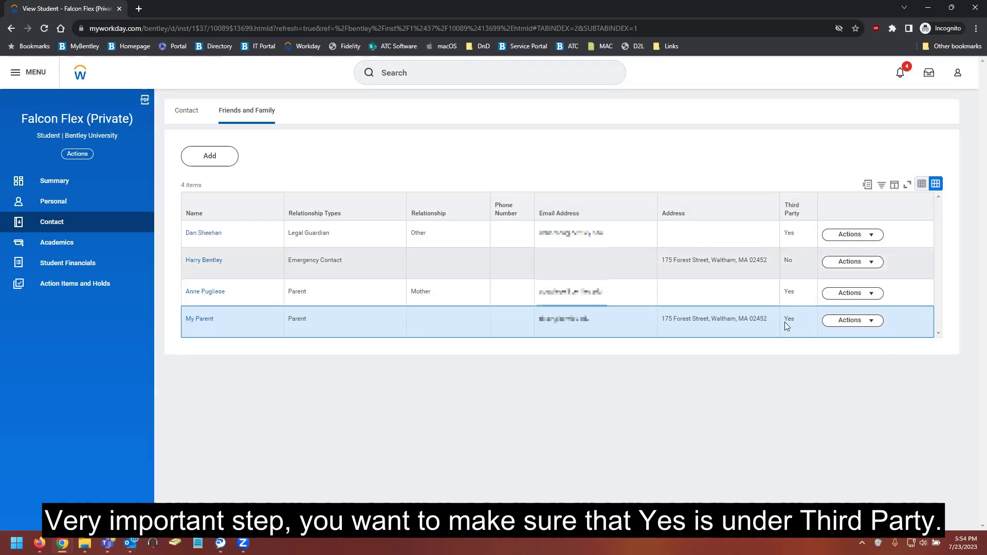
left_click(795, 322)
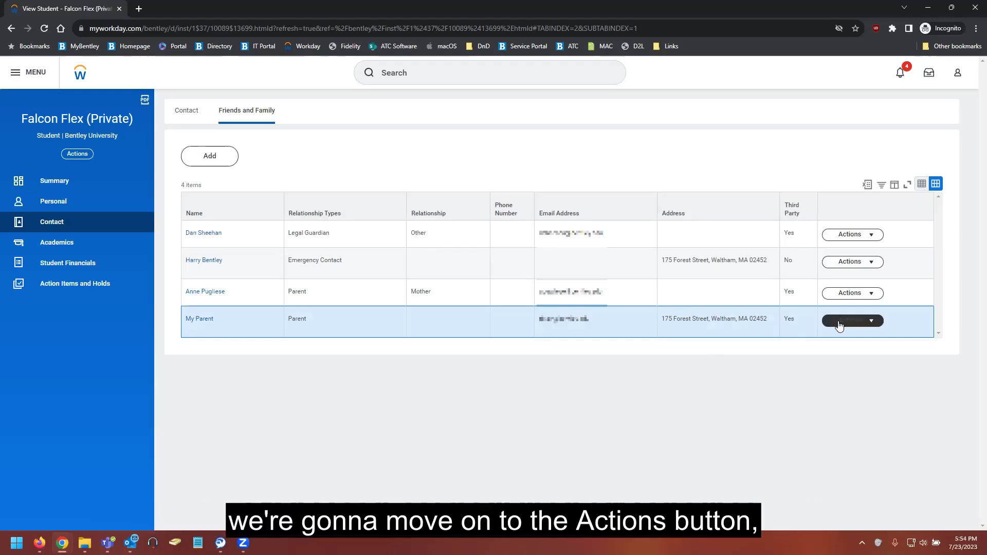
left_click(874, 318)
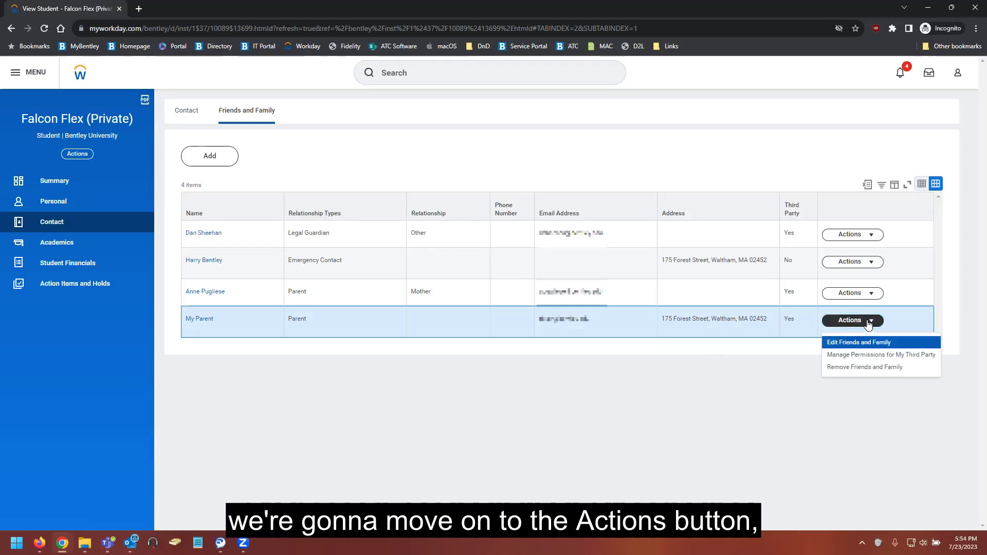
left_click(874, 357)
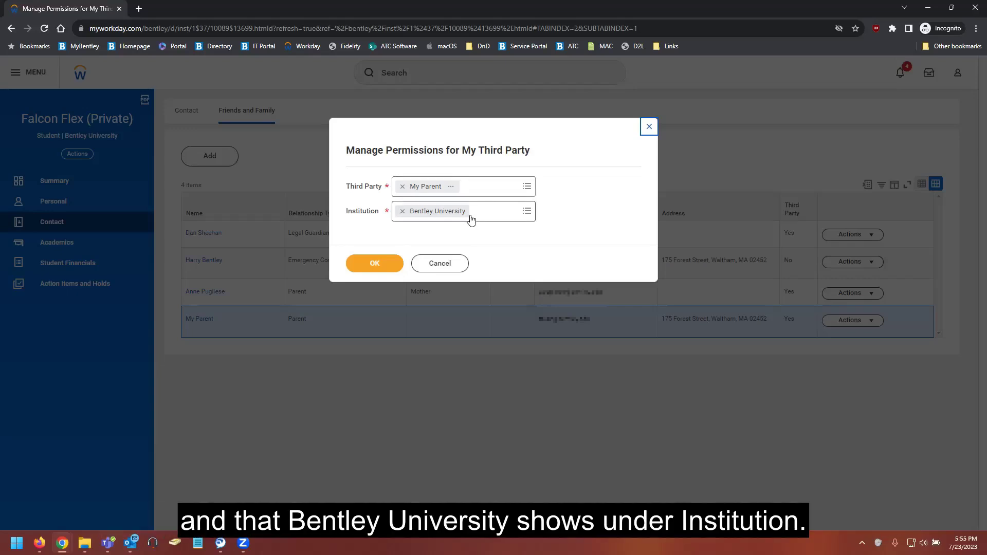
Accept My Parent at Bentley University; allow payments, account activity and student statement with courses.
left_click(391, 264)
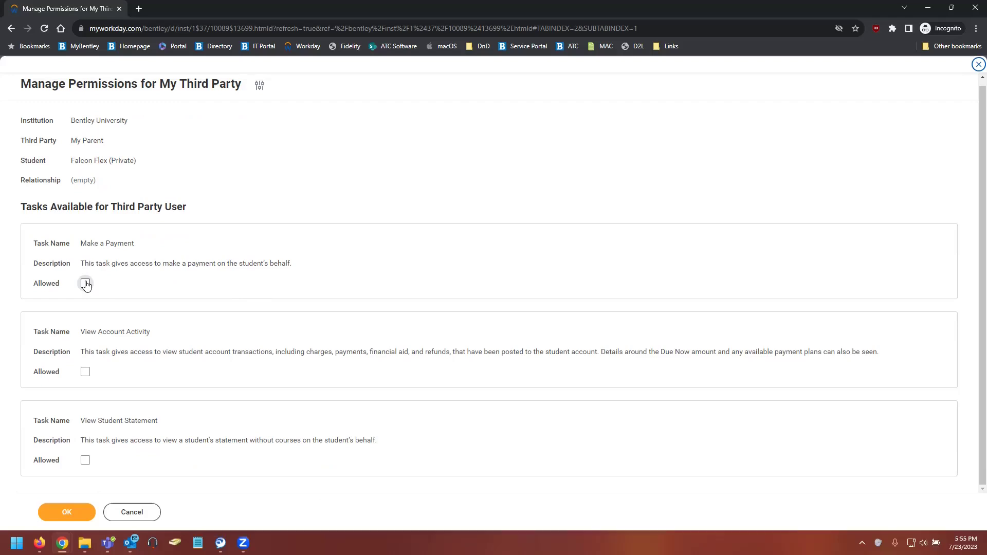
left_click(85, 284)
left_click(86, 372)
left_click(85, 461)
scroll(132, 457, "down", 1)
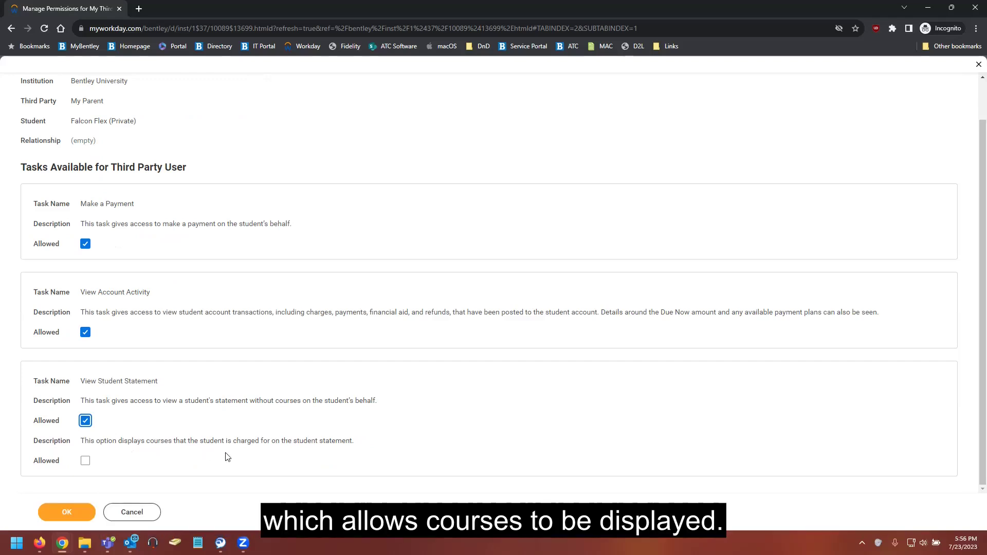
left_click(85, 461)
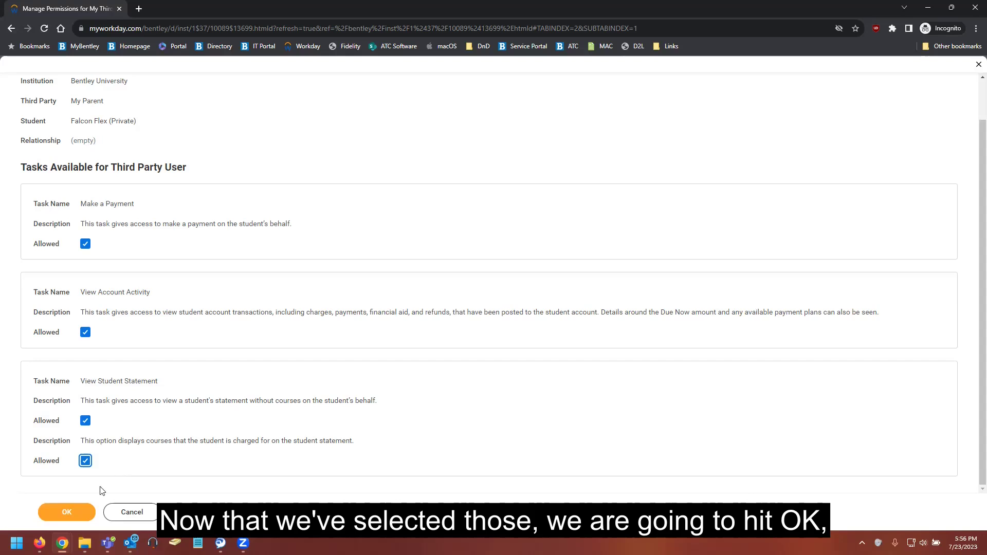
Enter 'Parent Permission' as the waiver's purpose and check Confirm.
left_click(67, 512)
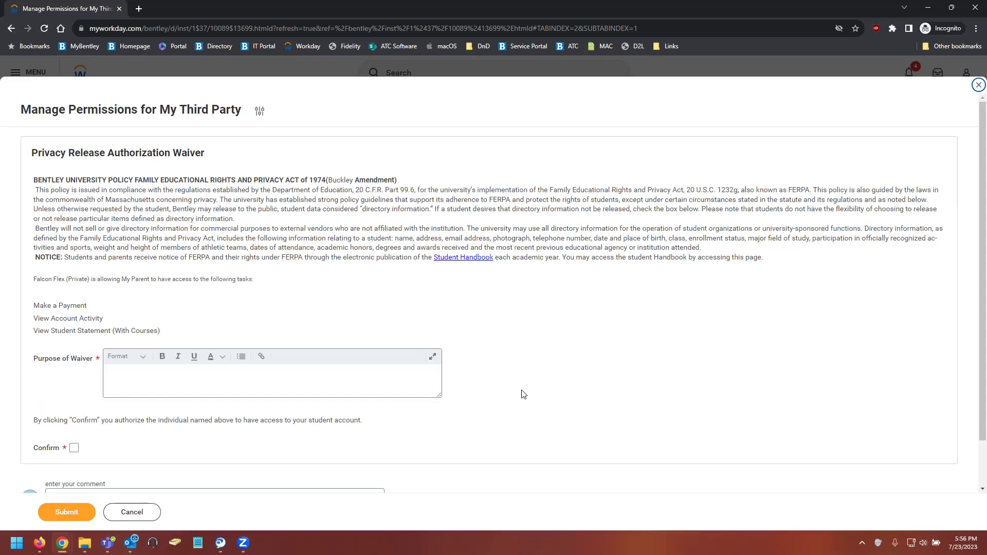
scroll(523, 395, "down", 1)
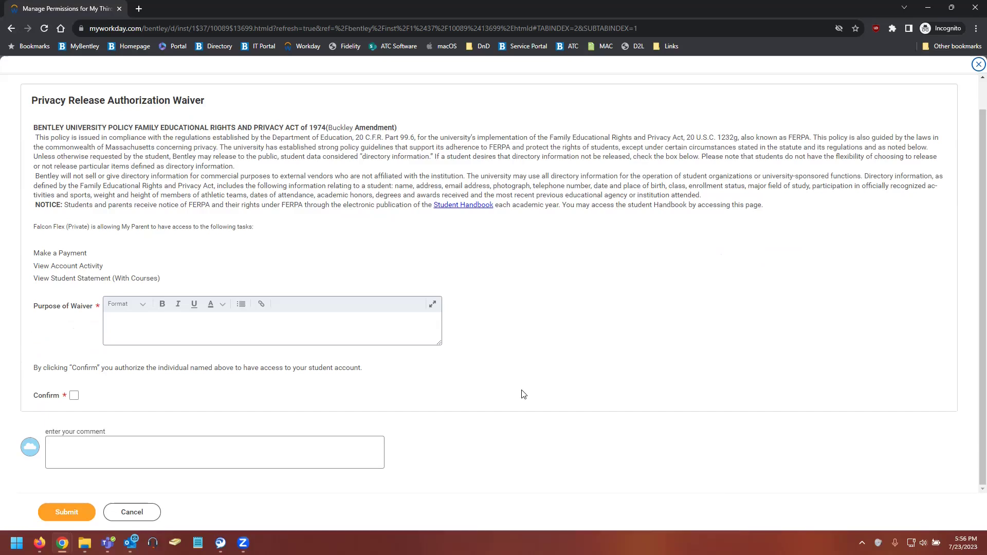
left_click(361, 325)
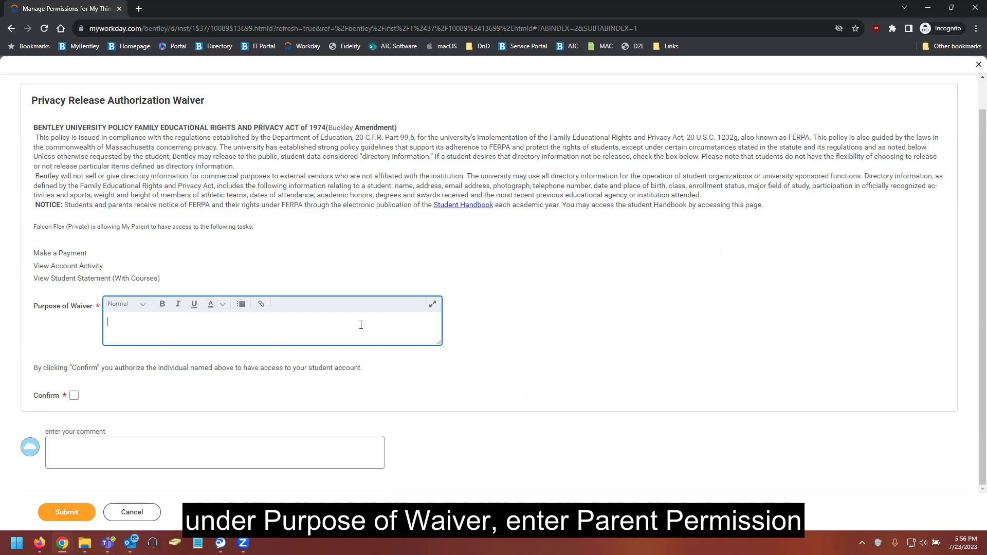
type("Parent Permission")
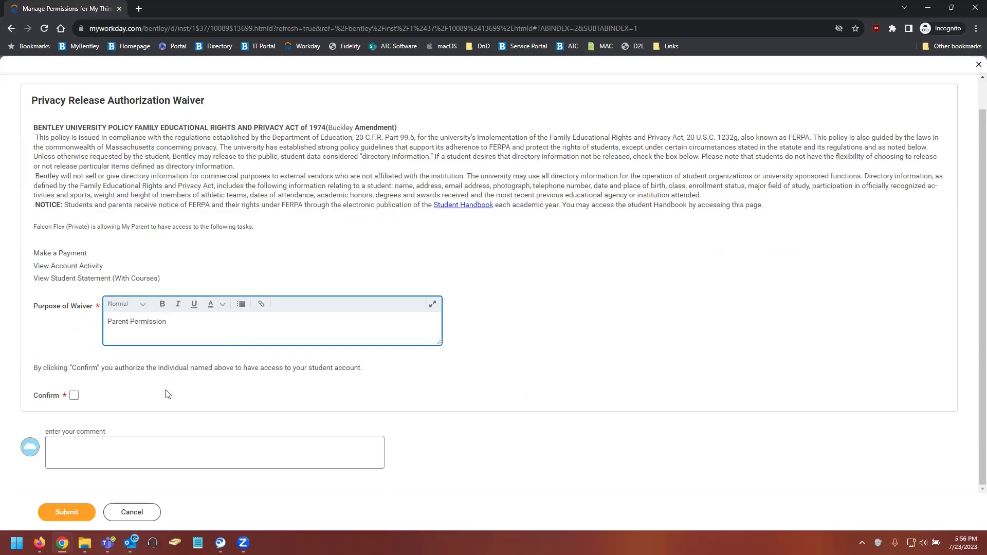
left_click(76, 406)
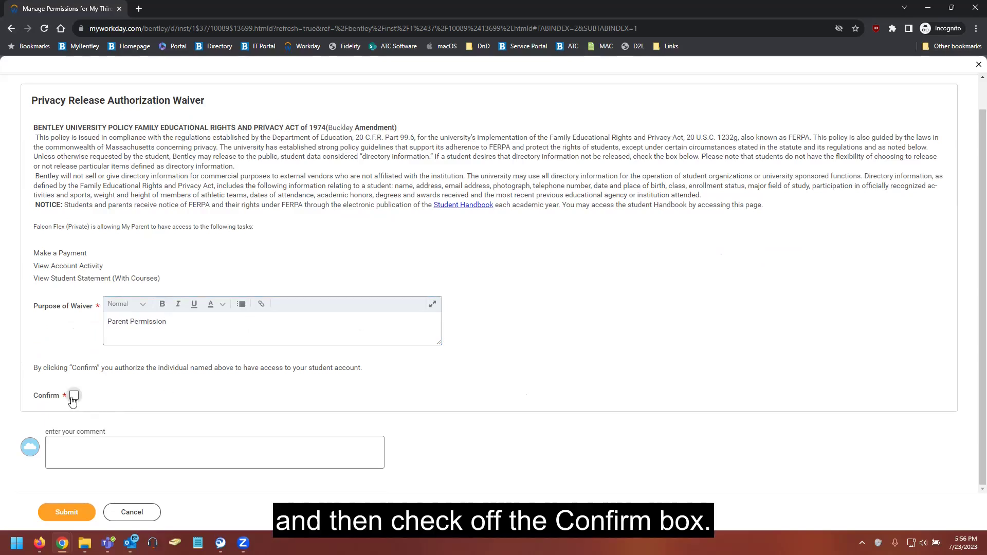
left_click(73, 398)
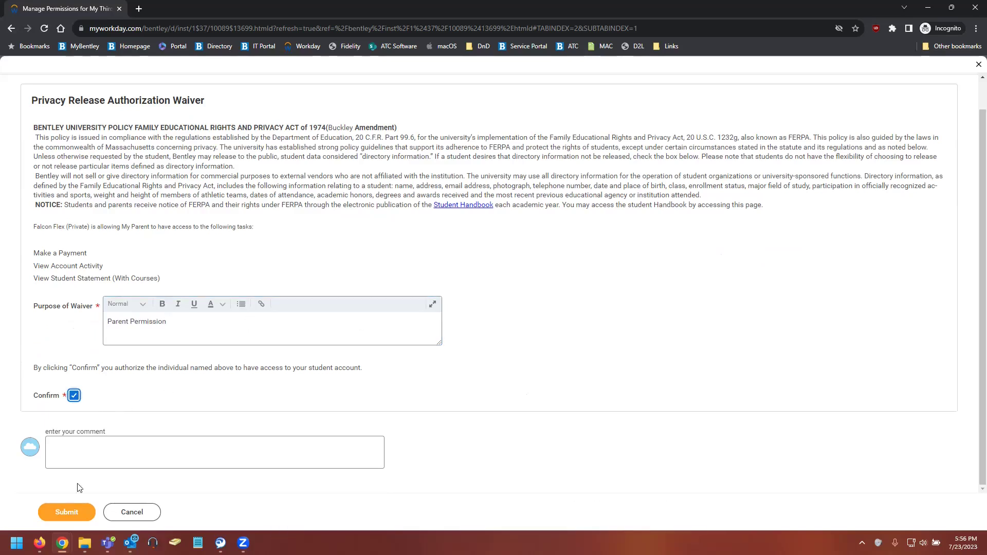
Submit the FERPA privacy release waiver for My Parent.
left_click(84, 514)
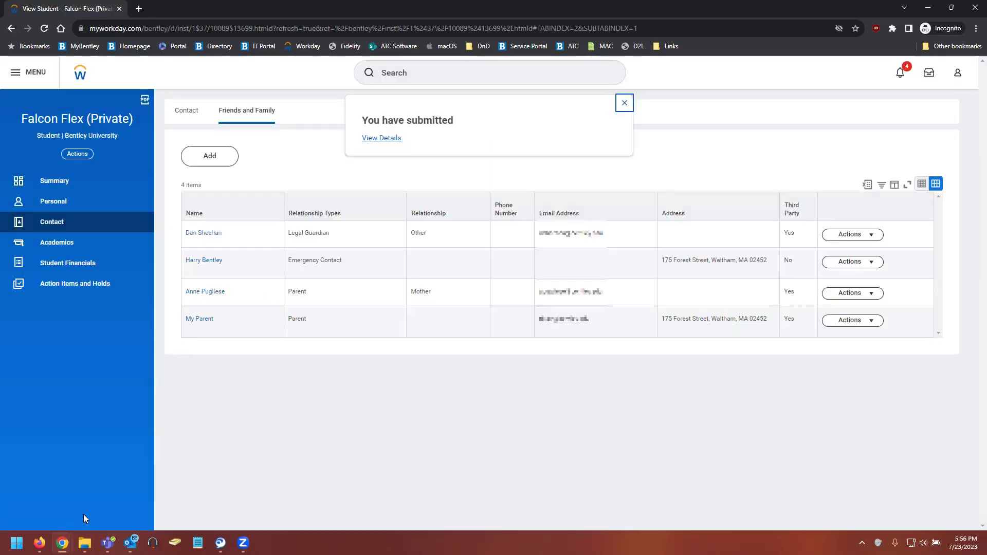